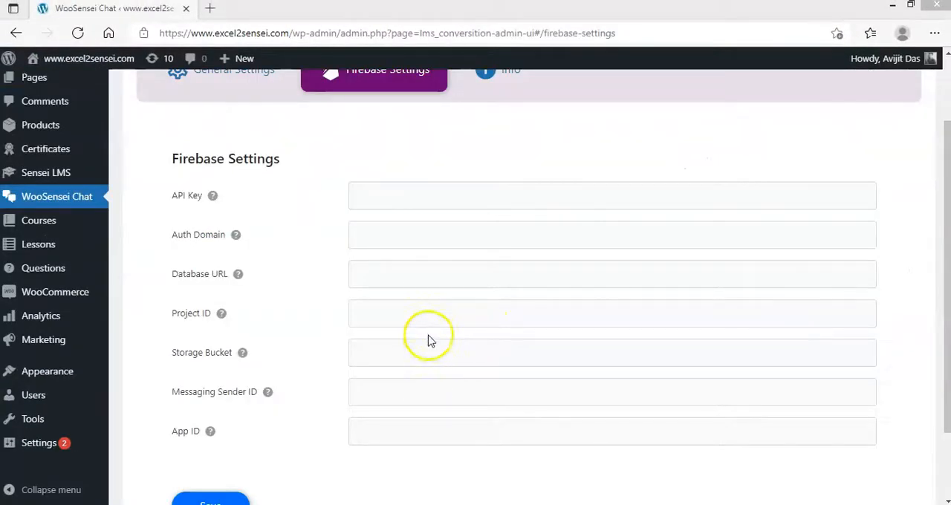
pyautogui.moveTo(170, 158); pyautogui.dragTo(287, 160)
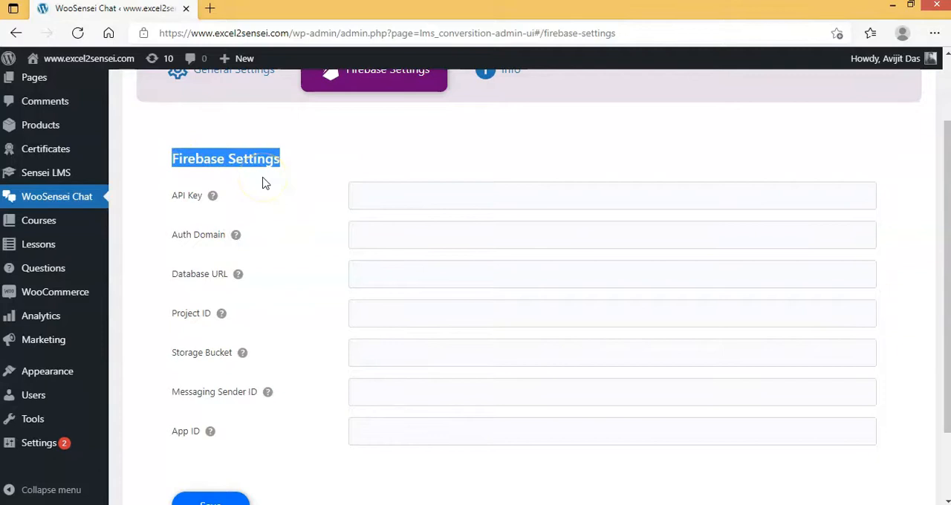
pyautogui.click(572, 378)
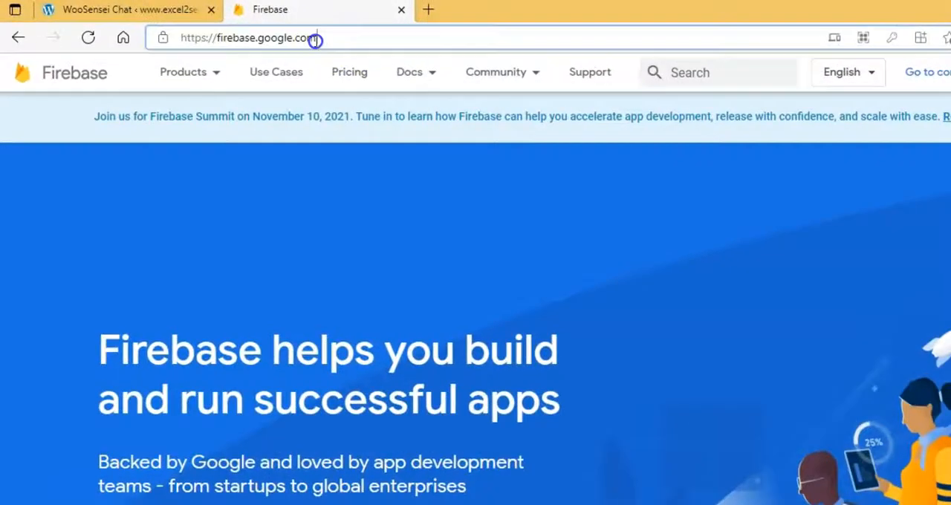
# Step: Open the Firebase console from the Firebase website and start a new project named SenseiLMSCHAT
pyautogui.moveTo(312, 38); pyautogui.dragTo(174, 34)
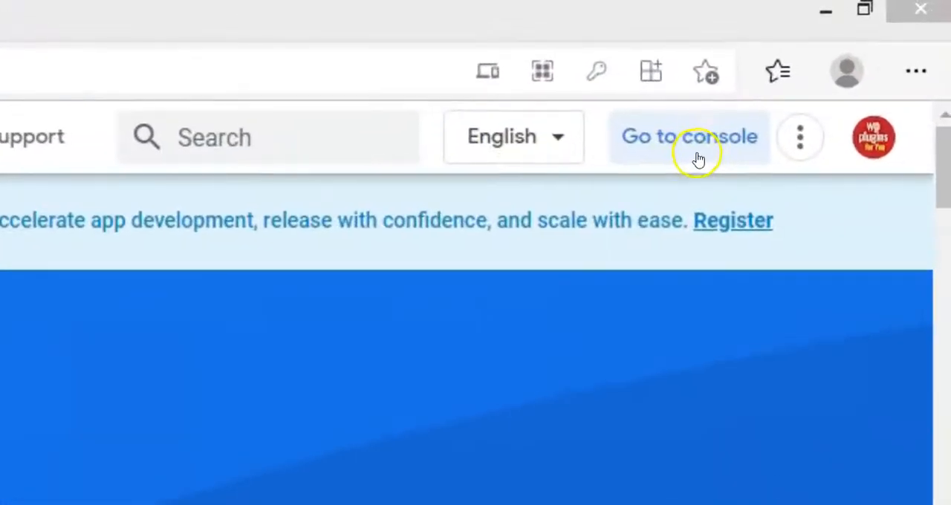
pyautogui.click(701, 155)
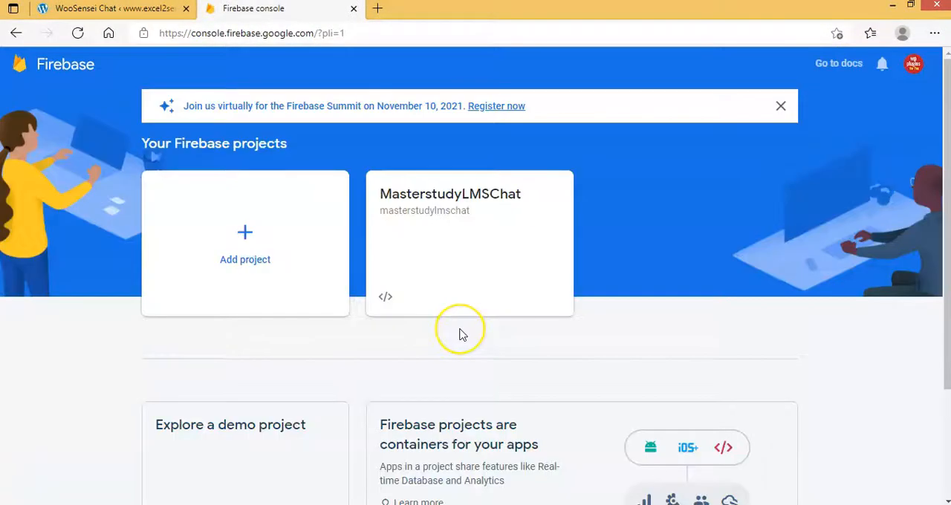
pyautogui.click(250, 259)
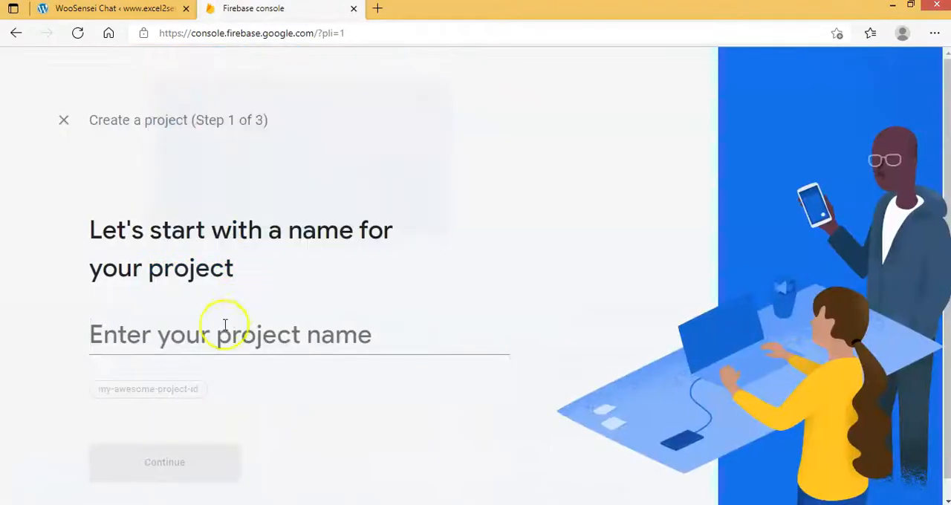
pyautogui.click(248, 315)
pyautogui.write('SenseiLMS')
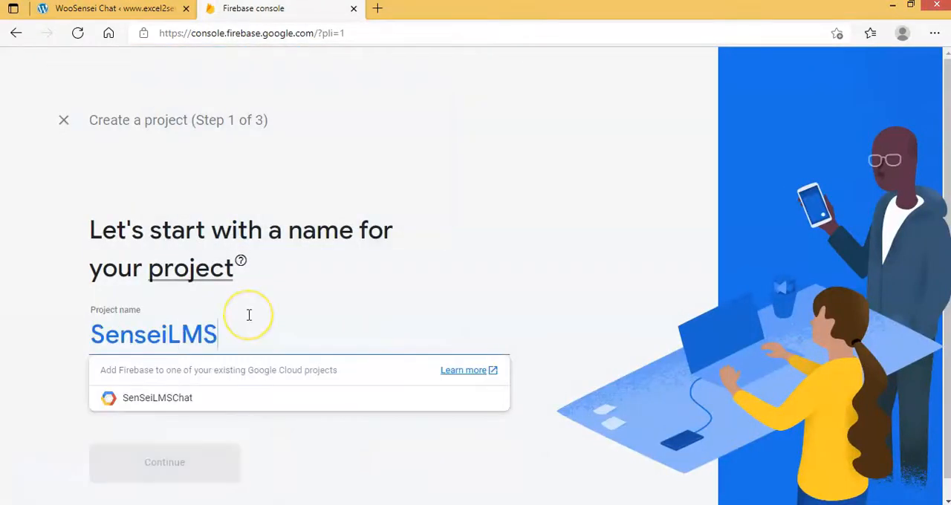
pyautogui.write('CHAT')
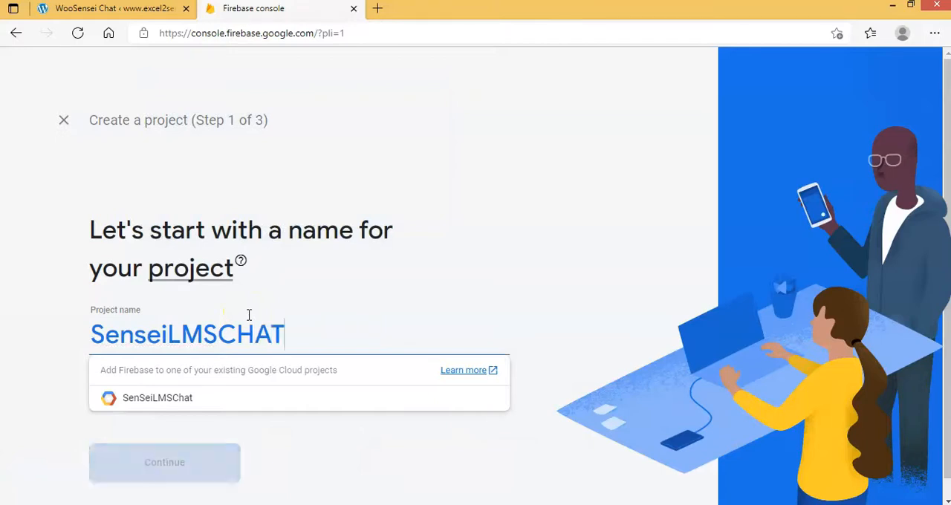
pyautogui.click(136, 341)
pyautogui.click(197, 474)
# Step: Choose Default Account for Firebase as the Google Analytics account, create the project and continue to its overview
pyautogui.scroll(-3, 394, 416)
pyautogui.click(498, 440)
pyautogui.click(222, 321)
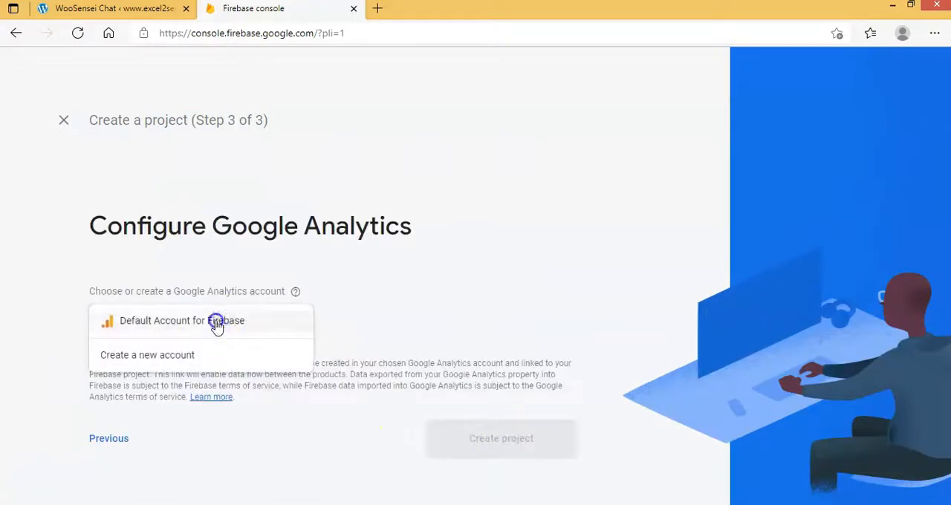
pyautogui.click(221, 319)
pyautogui.click(495, 437)
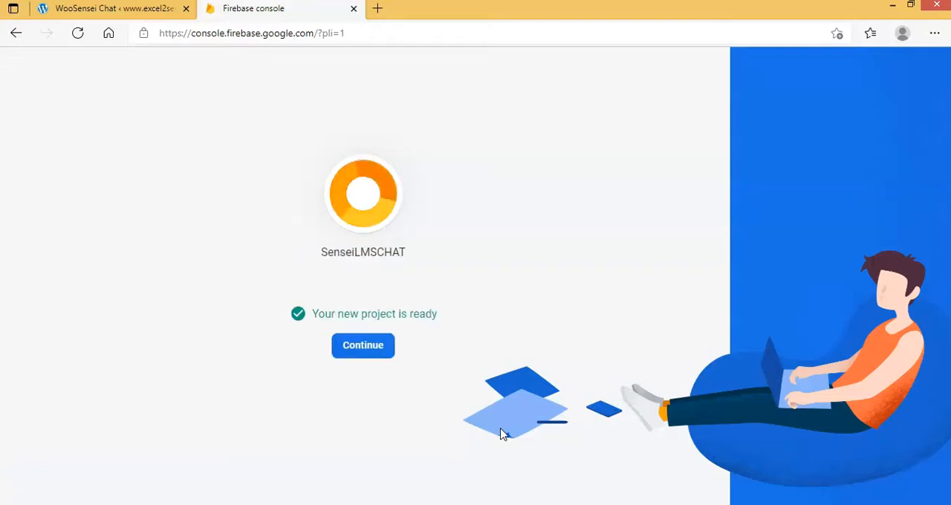
pyautogui.click(357, 345)
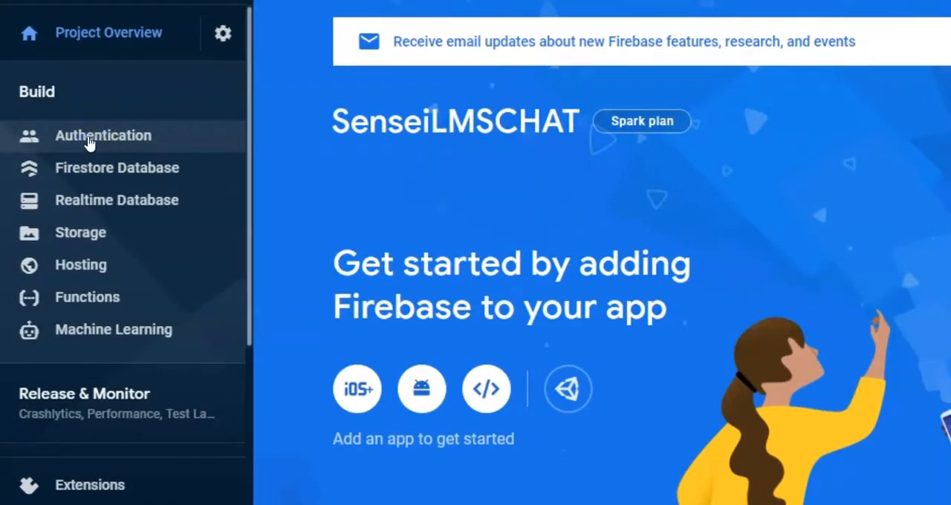
# Step: Enable the Email/Password sign-in provider in Authentication, including Email link (passwordless sign-in), and save it
pyautogui.click(89, 141)
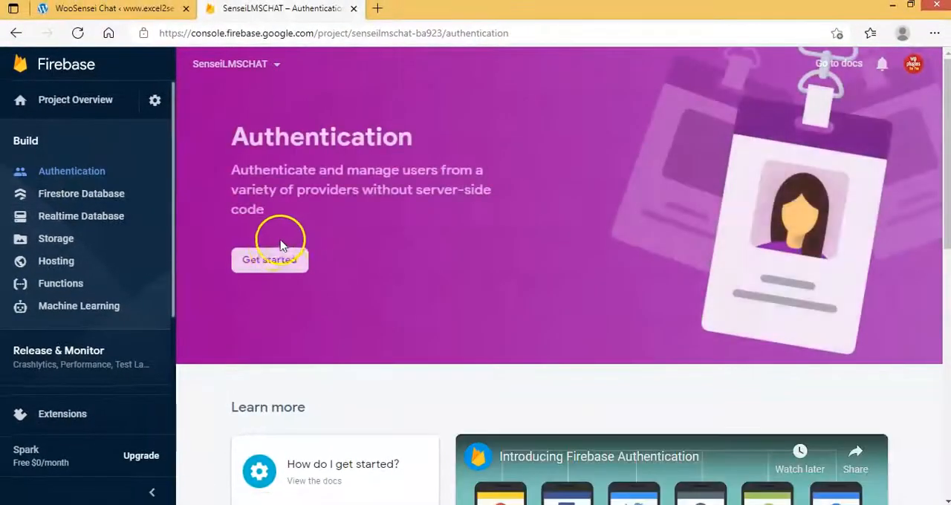
pyautogui.click(269, 262)
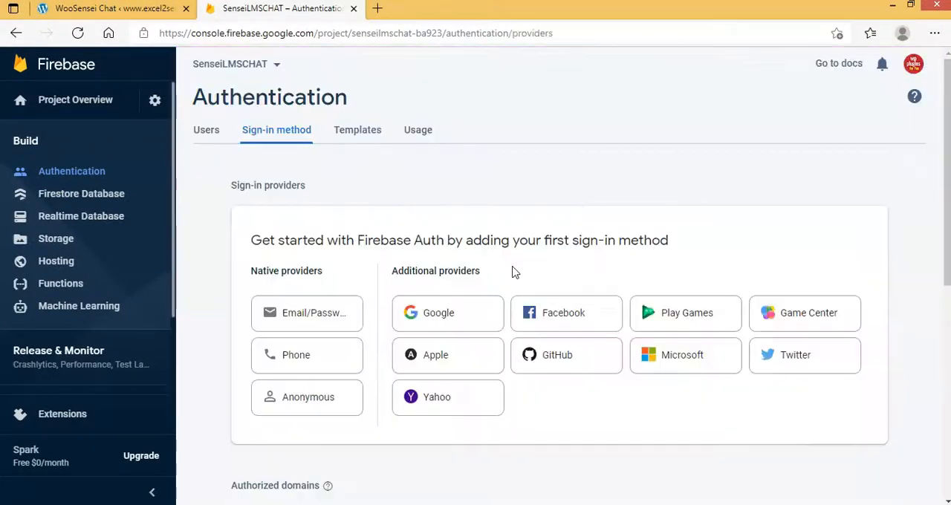
pyautogui.click(295, 315)
pyautogui.click(709, 269)
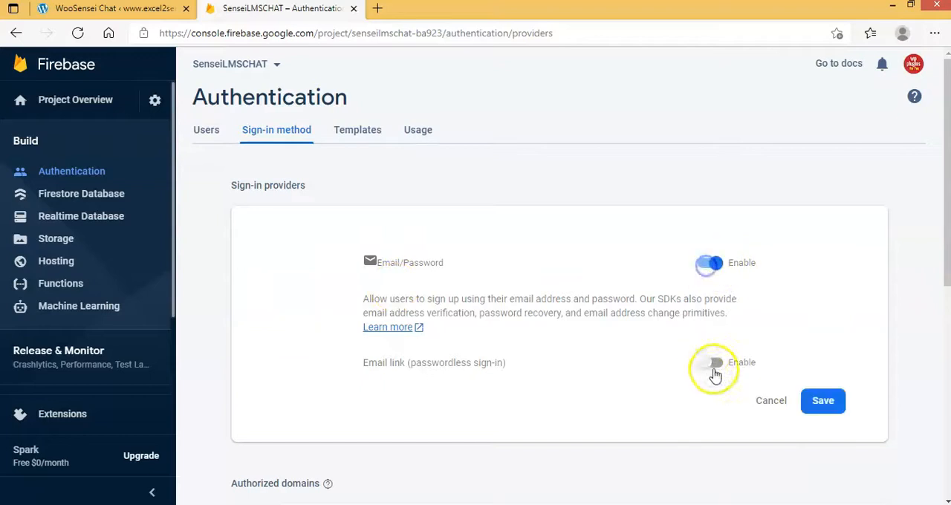
pyautogui.click(711, 362)
pyautogui.scroll(-4, 754, 417)
pyautogui.click(817, 215)
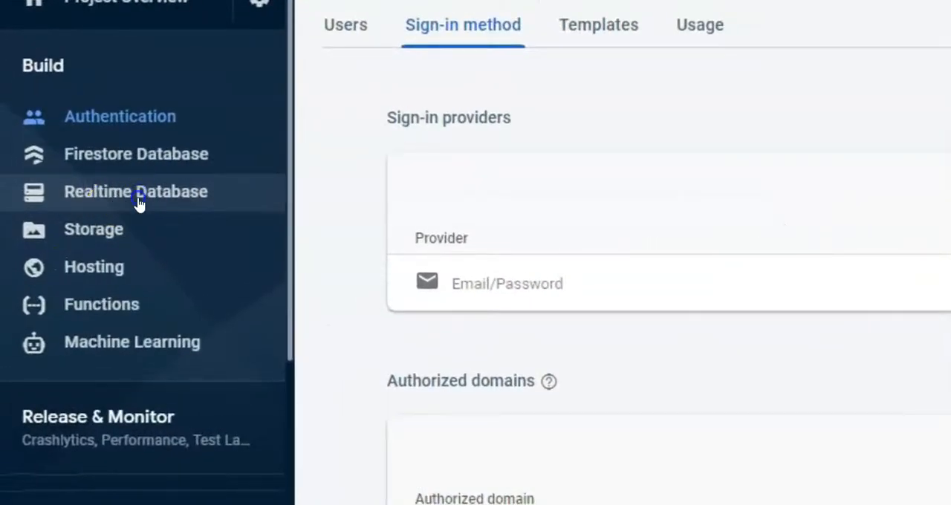
# Step: Create a Realtime Database with the default database options and security rules in locked mode
pyautogui.click(139, 200)
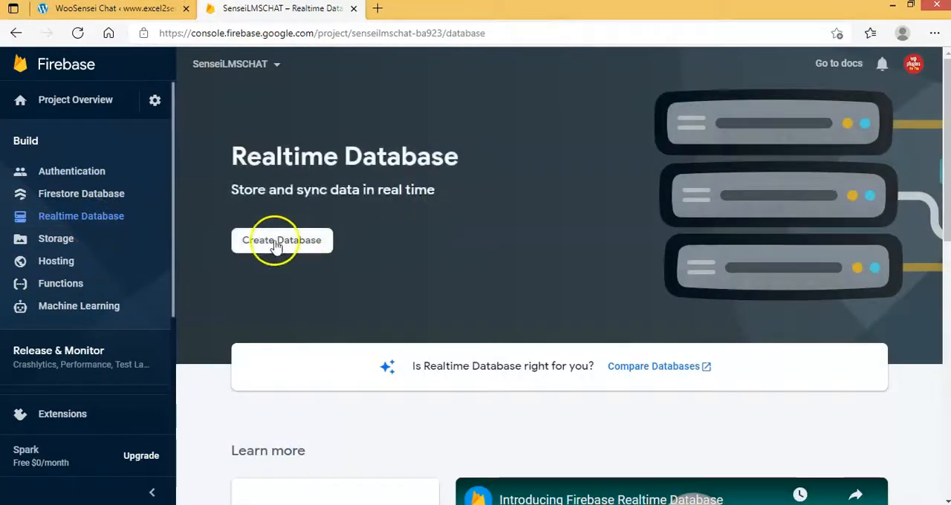
pyautogui.click(266, 236)
pyautogui.click(722, 376)
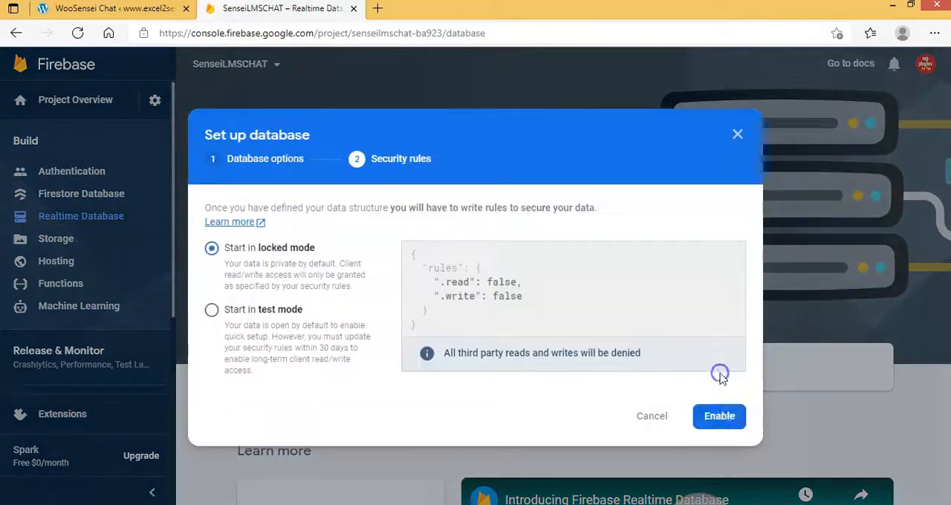
pyautogui.click(720, 416)
# Step: Set both the ".read" and ".write" rules of the Realtime Database to true and publish them
pyautogui.click(250, 134)
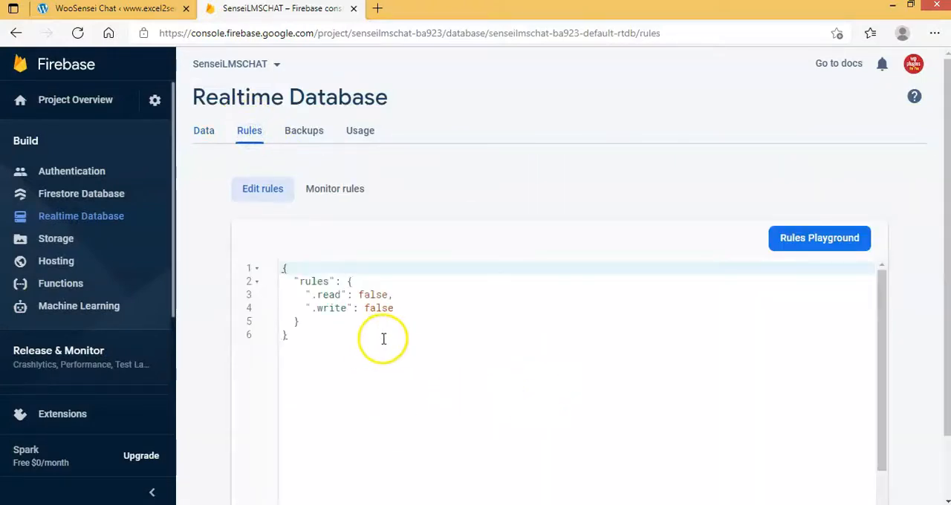
pyautogui.click(438, 296)
pyautogui.press('Left')
pyautogui.press('BackSpace')
pyautogui.press('BackSpace')
pyautogui.press('BackSpace')
pyautogui.press('BackSpace')
pyautogui.press('BackSpace')
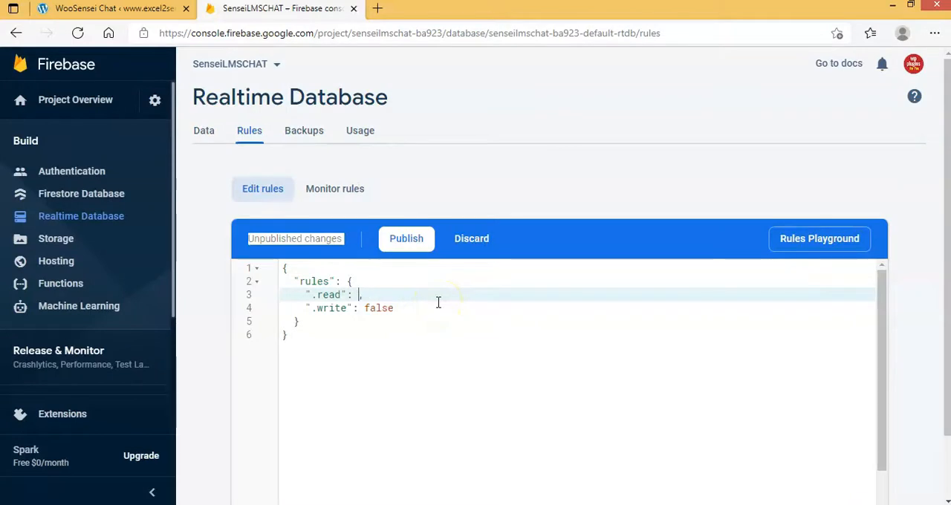
pyautogui.write('true')
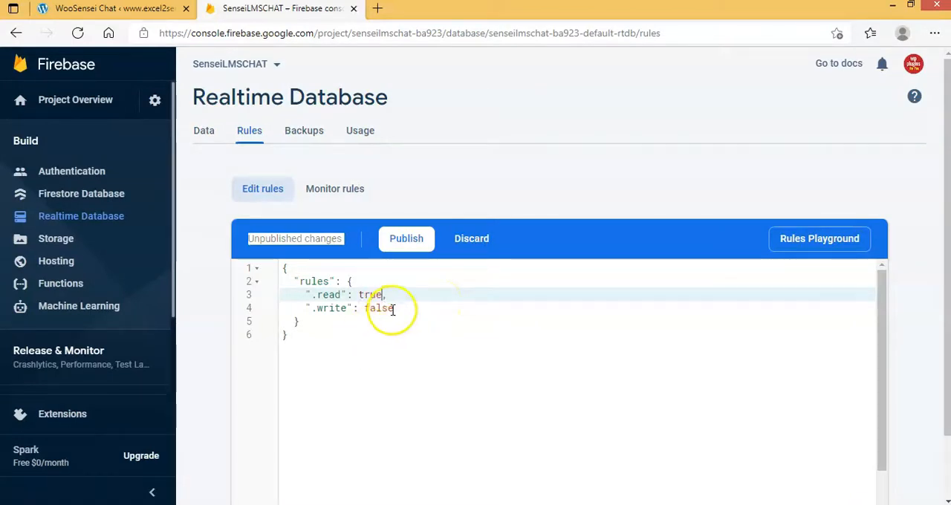
pyautogui.doubleClick(368, 309)
pyautogui.write('true')
pyautogui.click(404, 237)
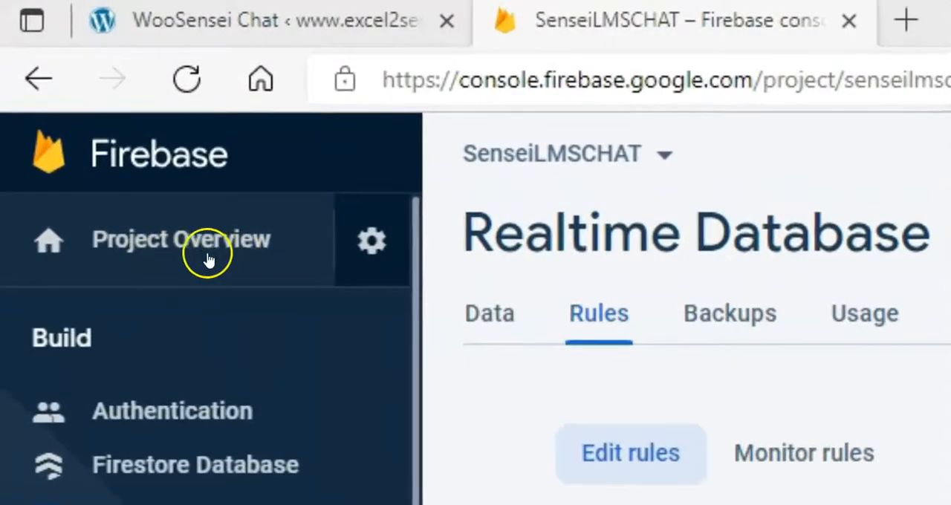
# Step: Register a web app nicknamed SenseiLMSCHAT in the project settings, without Firebase Hosting
pyautogui.click(378, 242)
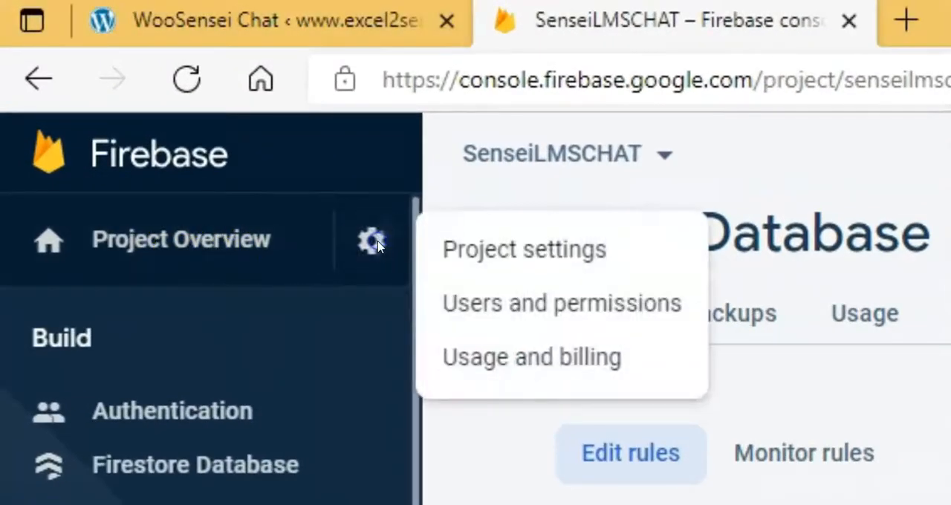
pyautogui.click(531, 248)
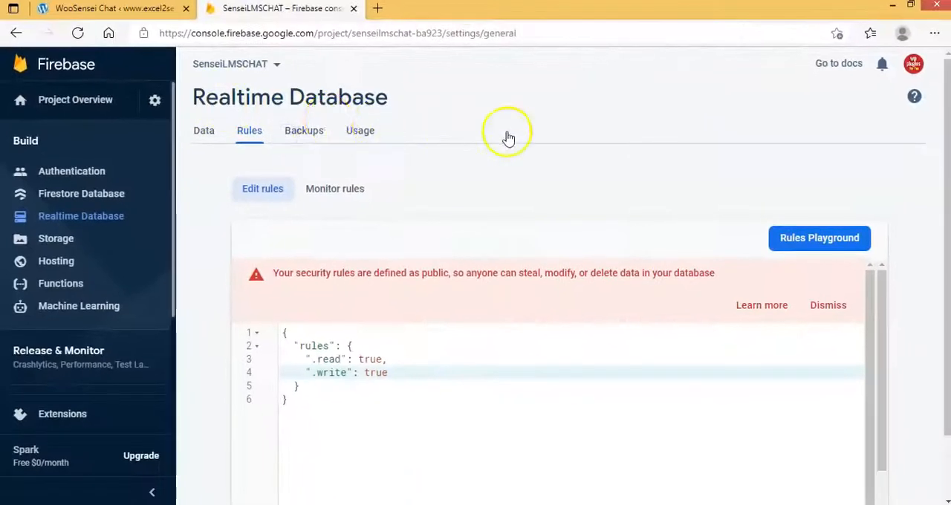
pyautogui.scroll(-5, 509, 151)
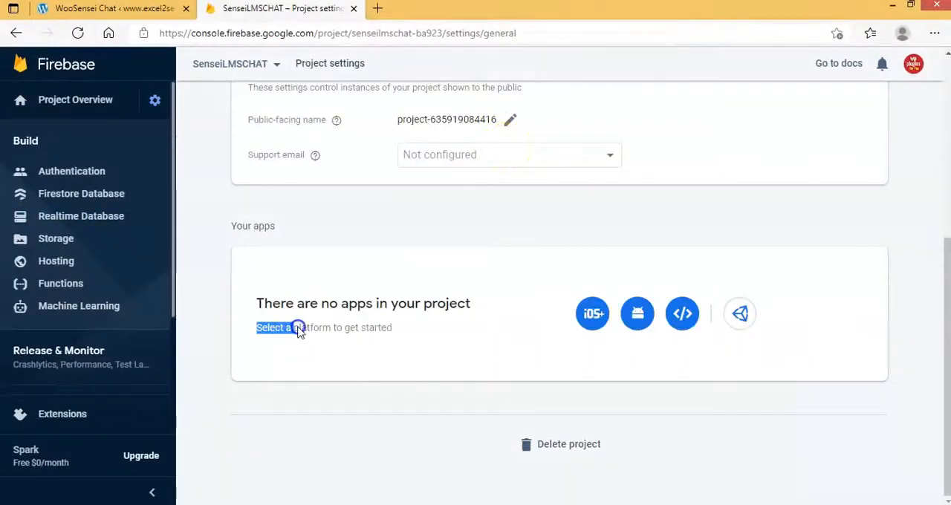
pyautogui.click(401, 331)
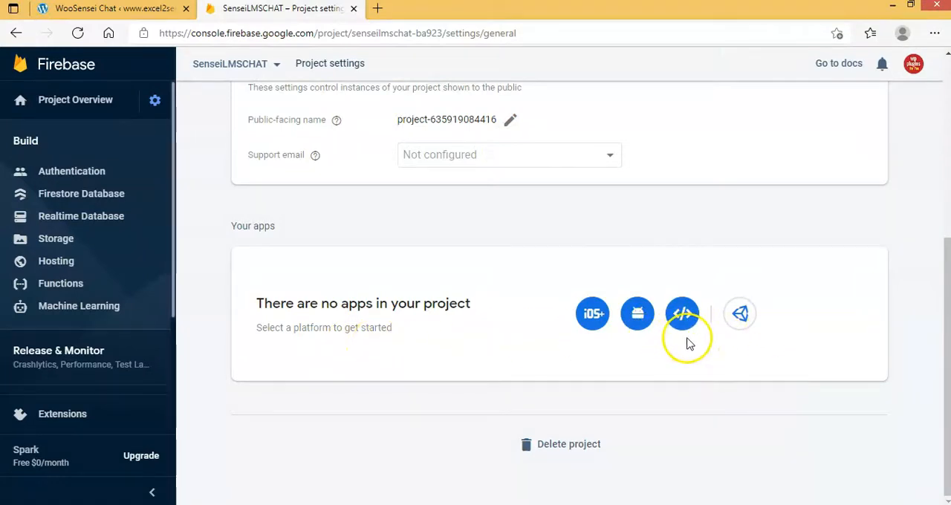
pyautogui.click(682, 316)
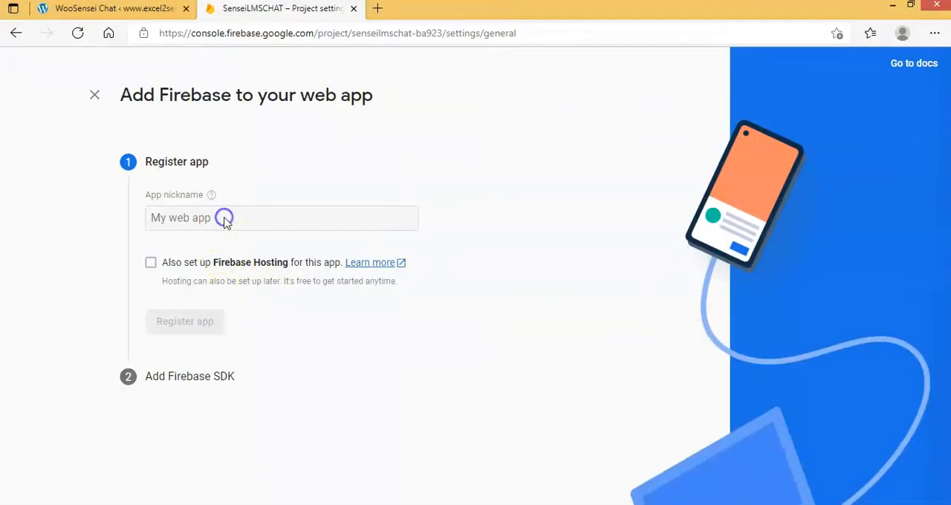
pyautogui.click(225, 220)
pyautogui.write('SenseiLMSCHAT')
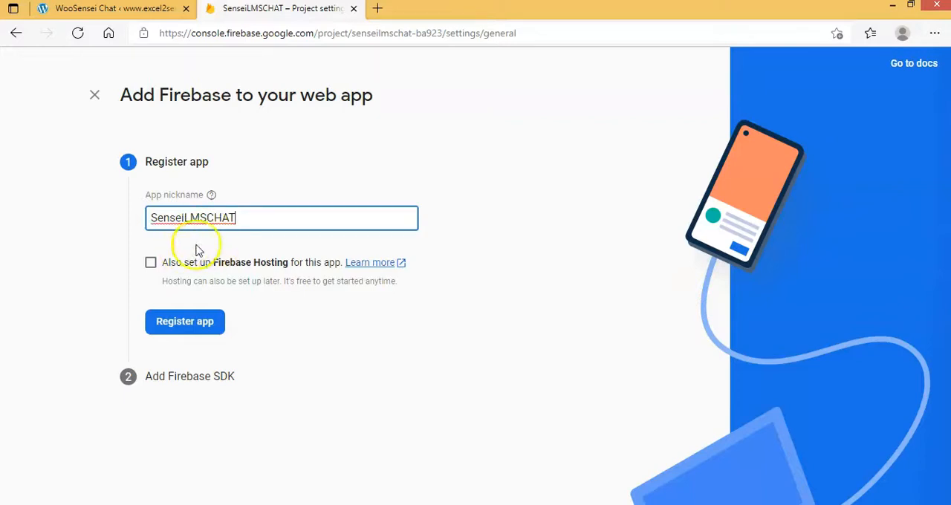
pyautogui.click(186, 322)
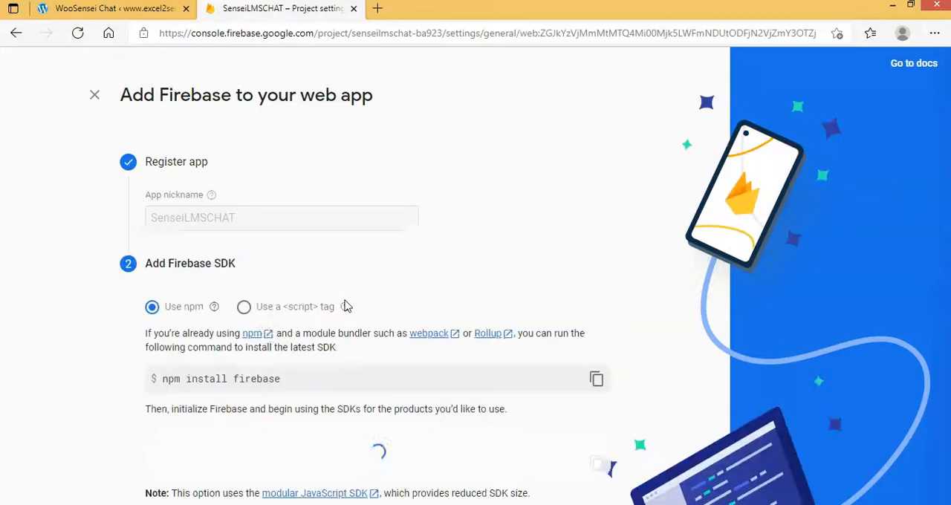
# Step: Examine the firebaseConfig values from apiKey to appId in the web app's SDK code
pyautogui.scroll(-2, 427, 262)
pyautogui.scroll(-1, 427, 262)
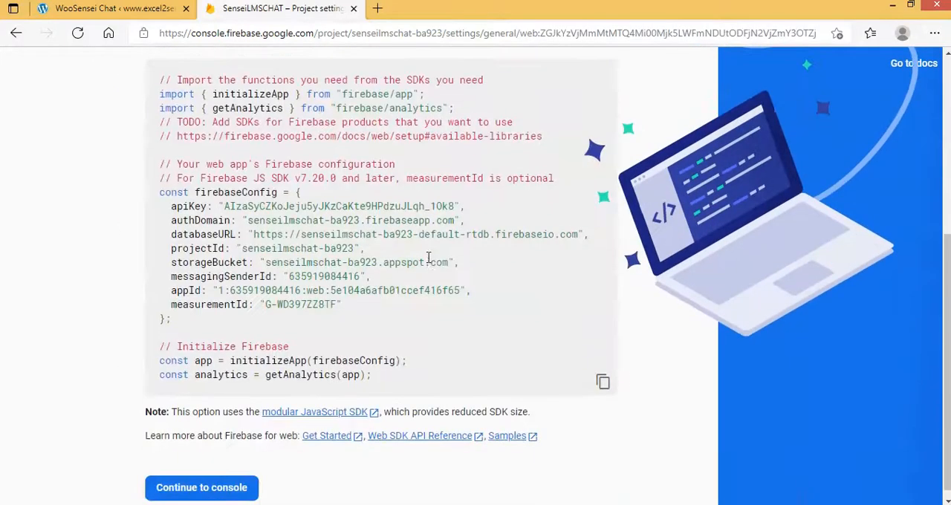
pyautogui.moveTo(172, 211); pyautogui.dragTo(474, 288)
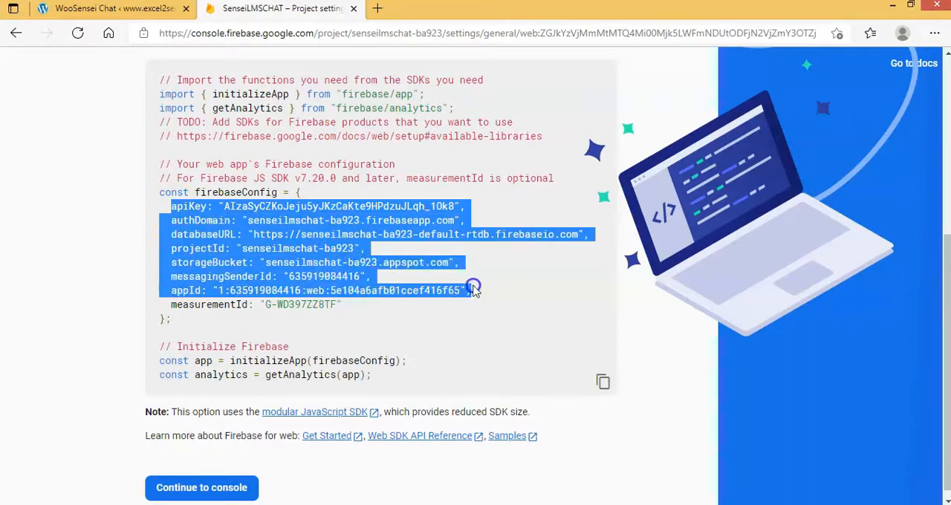
pyautogui.click(489, 324)
pyautogui.moveTo(171, 206); pyautogui.dragTo(451, 290)
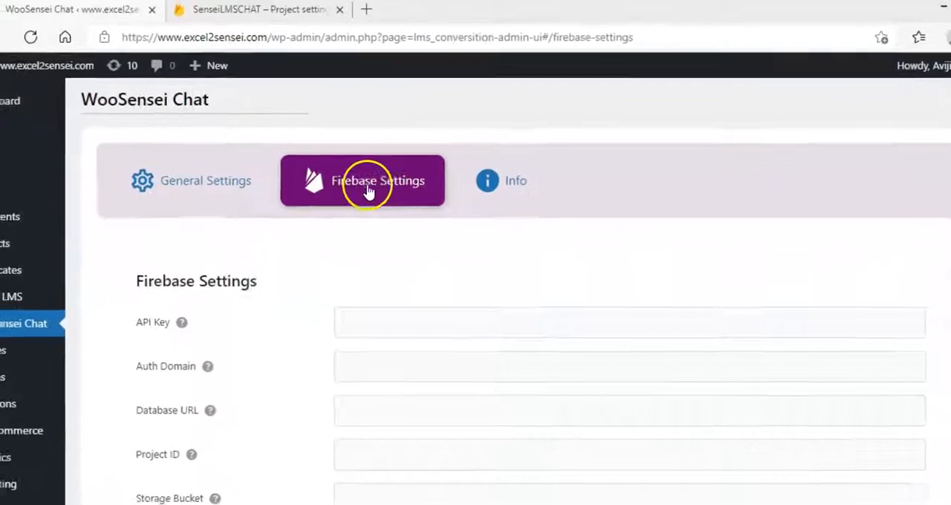
# Step: Copy the apiKey value from the Firebase configuration into the API Key field of WooSensei Chat's Firebase settings
pyautogui.moveTo(224, 205); pyautogui.dragTo(455, 204)
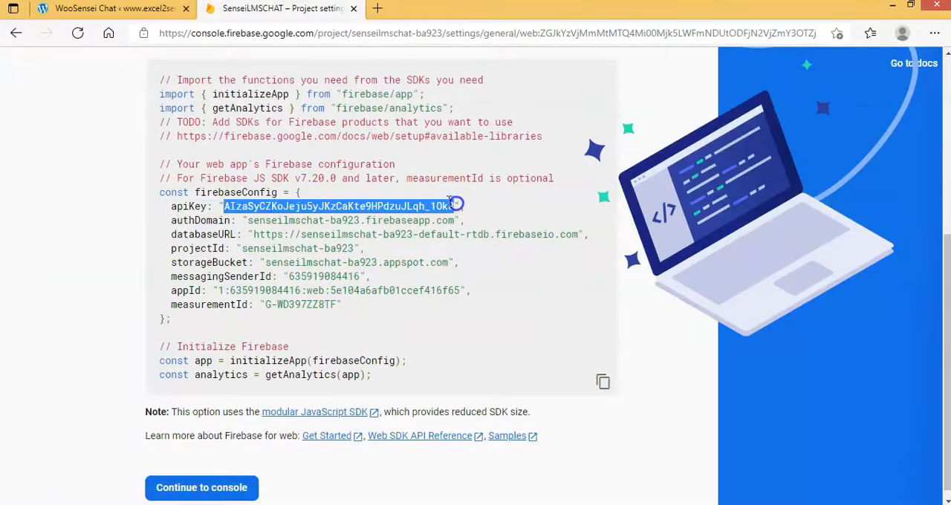
pyautogui.rightClick(455, 204)
pyautogui.click(466, 213)
pyautogui.click(124, 17)
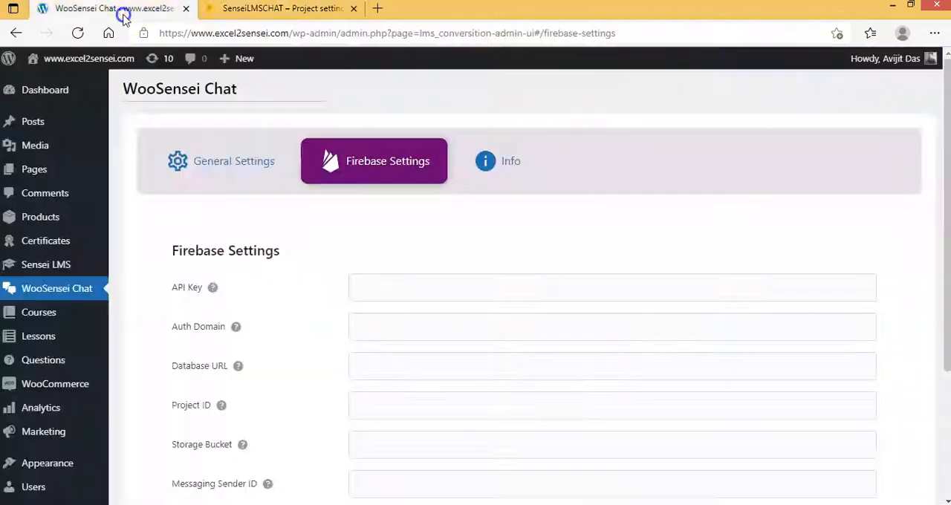
pyautogui.click(424, 293)
pyautogui.rightClick(424, 293)
pyautogui.click(498, 329)
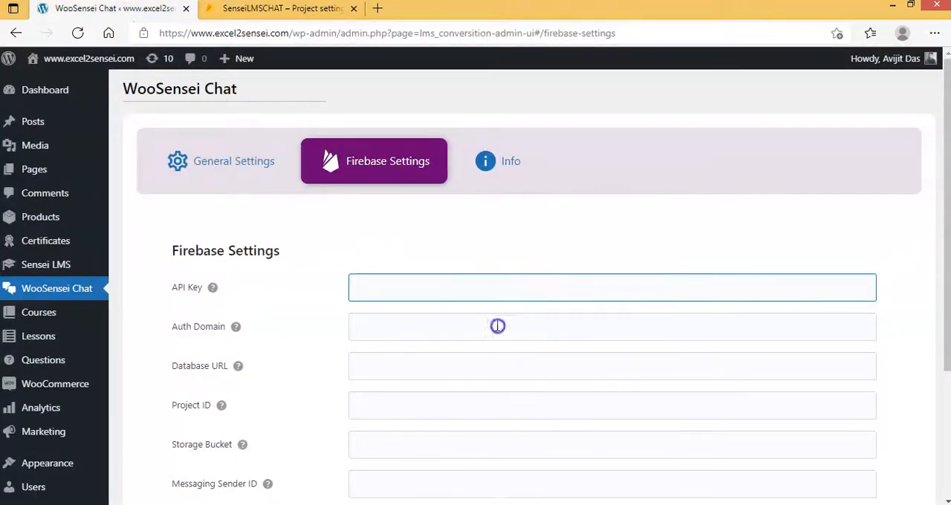
# Step: Copy the authDomain value senseilmschat-ba923.firebaseapp.com from the Firebase configuration into WooSensei Chat's Auth Domain field
pyautogui.click(282, 9)
pyautogui.moveTo(248, 220); pyautogui.dragTo(456, 220)
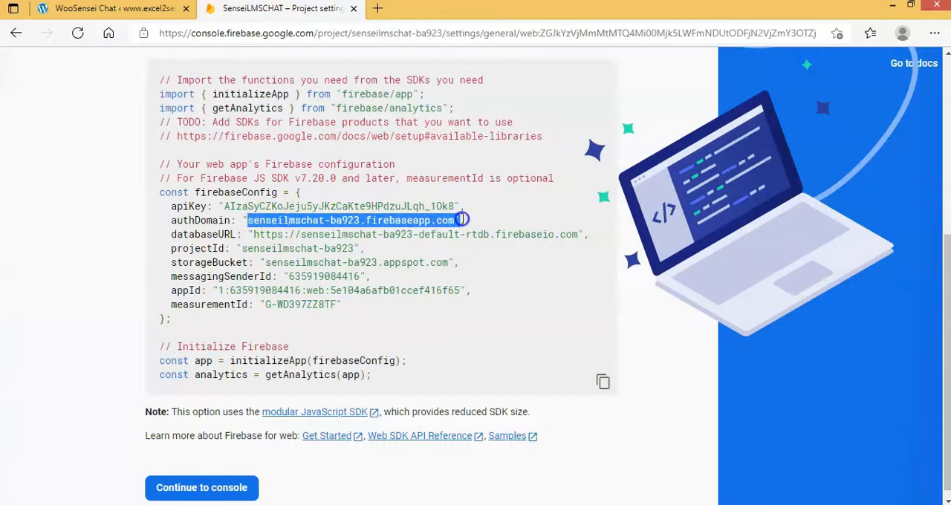
pyautogui.rightClick(456, 221)
pyautogui.click(476, 228)
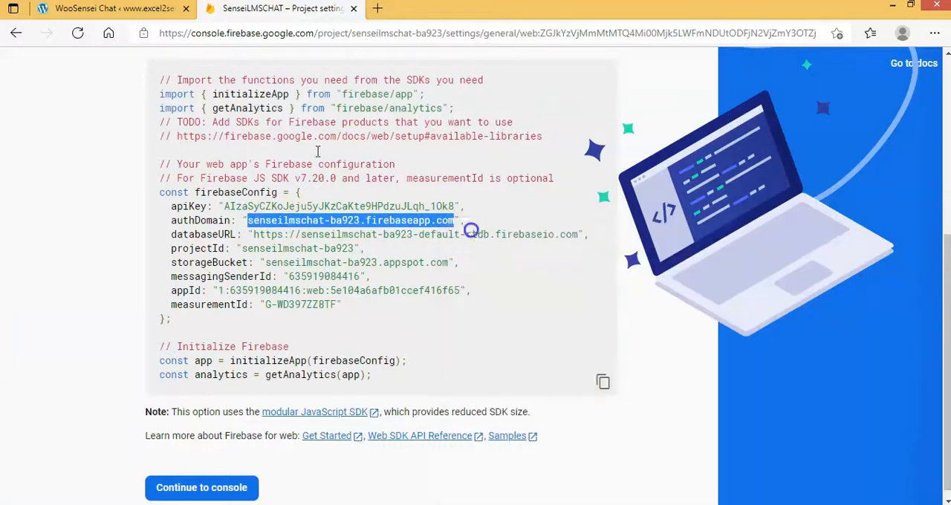
pyautogui.click(152, 9)
pyautogui.rightClick(391, 318)
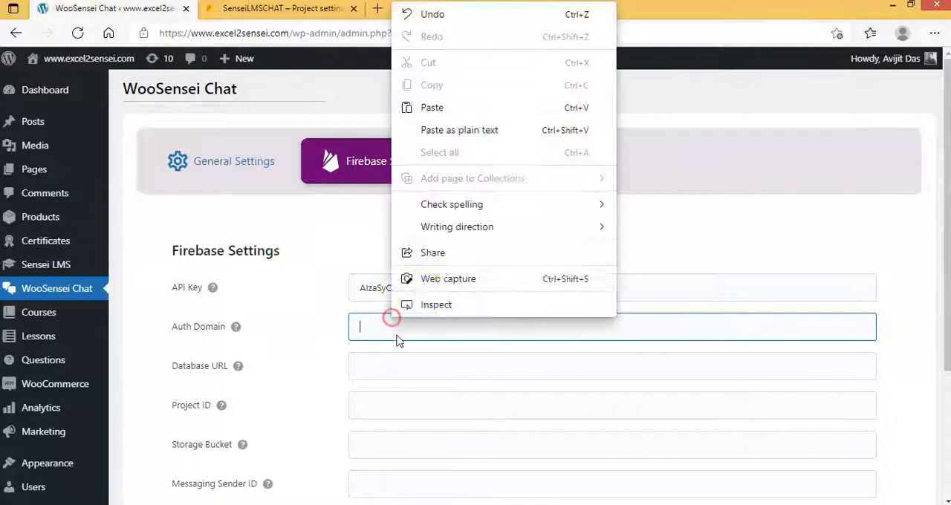
pyautogui.click(448, 133)
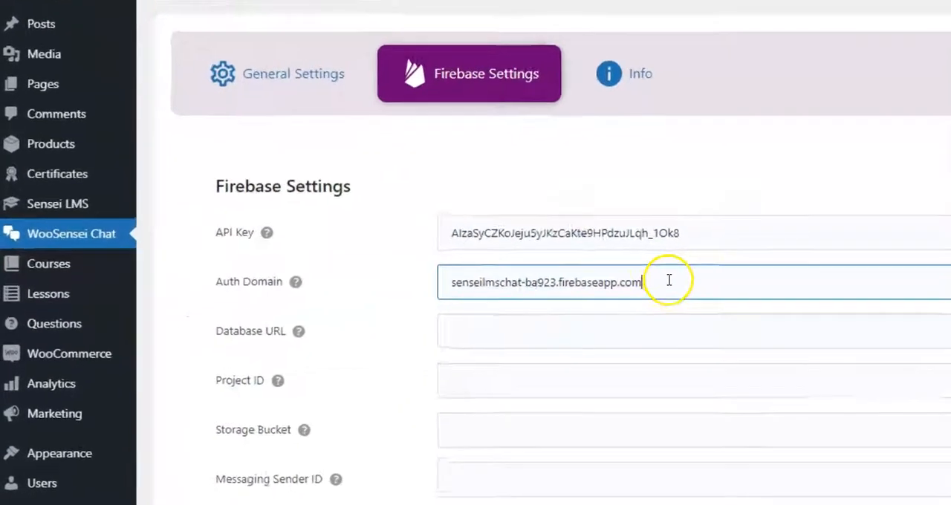
# Step: Review the remaining Firebase settings fields from Database URL to App ID
pyautogui.moveTo(174, 366); pyautogui.dragTo(228, 373)
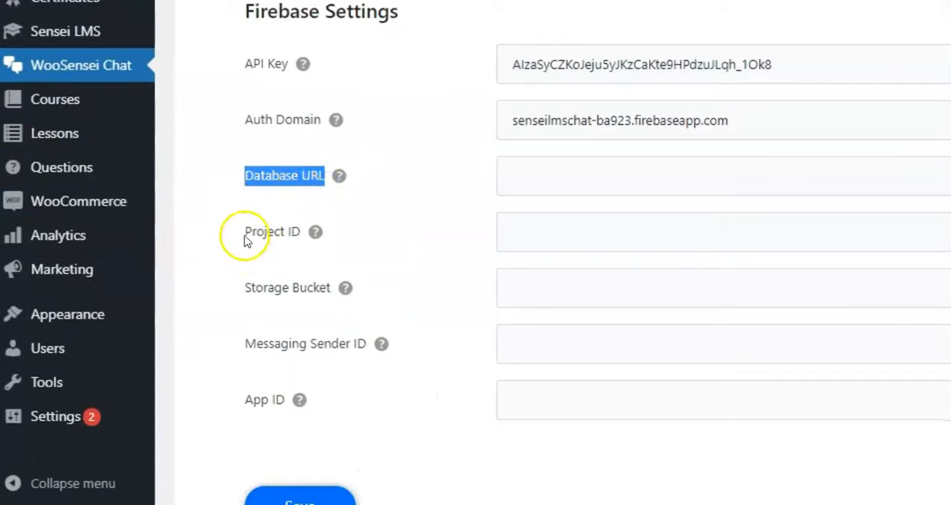
pyautogui.moveTo(246, 245); pyautogui.dragTo(306, 237)
pyautogui.moveTo(243, 289); pyautogui.dragTo(331, 287)
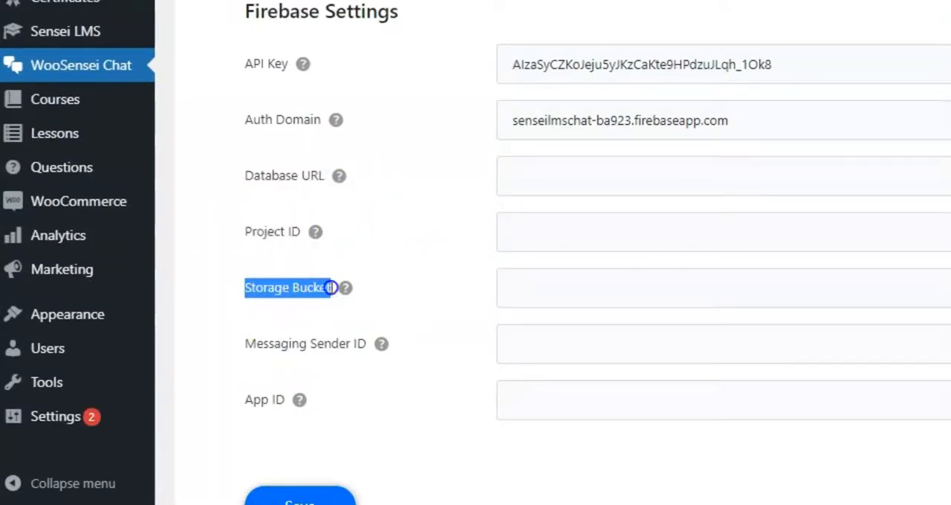
pyautogui.moveTo(245, 344); pyautogui.dragTo(364, 355)
pyautogui.moveTo(246, 402); pyautogui.dragTo(247, 405)
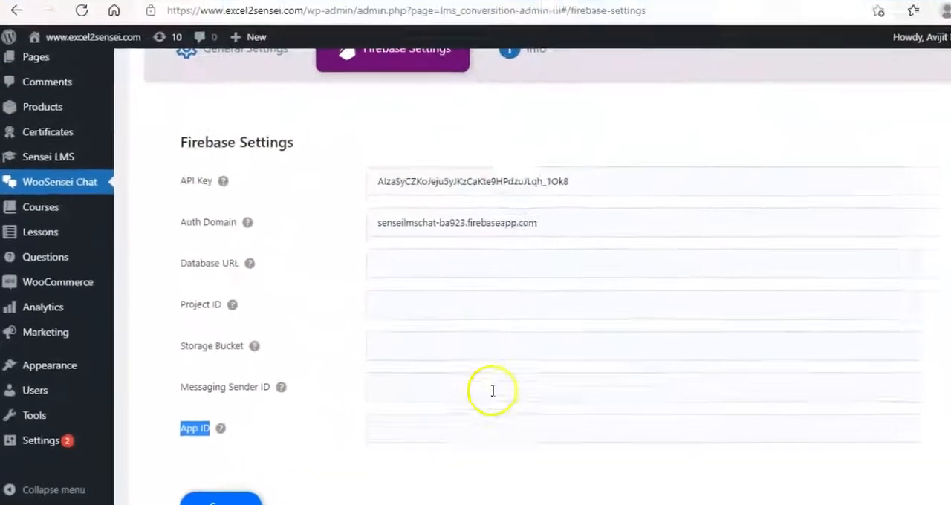
pyautogui.click(314, 9)
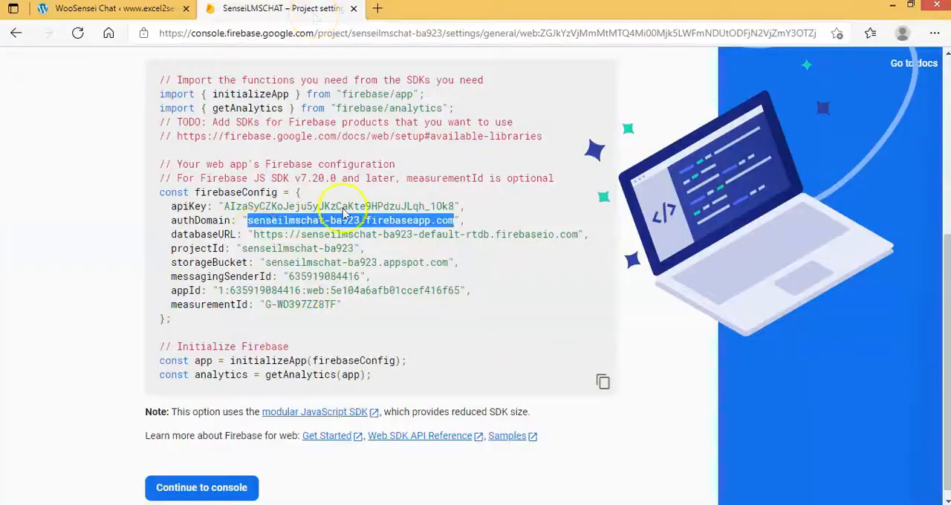
pyautogui.moveTo(254, 235); pyautogui.dragTo(584, 235)
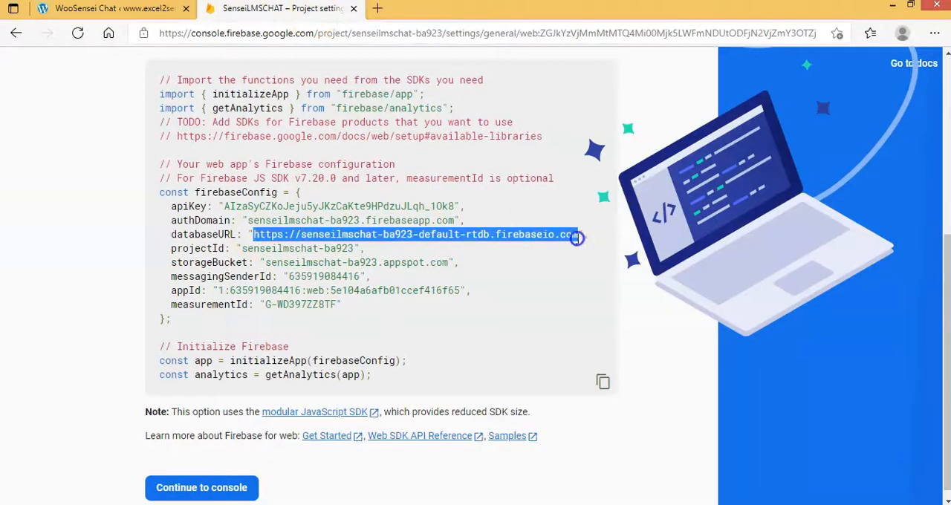
pyautogui.hotkey('ctrl', 'c')
pyautogui.click(164, 9)
pyautogui.click(390, 275)
pyautogui.hotkey('ctrl', 'v')
# Step: Copy the projectId value senseilmschat-ba923 from the Firebase configuration into the plugin's Project ID field
pyautogui.hotkey('ctrl', 'Tab')
pyautogui.moveTo(242, 248); pyautogui.dragTo(449, 260)
pyautogui.hotkey('ctrl', 'c')
pyautogui.click(128, 8)
pyautogui.click(405, 316)
pyautogui.hotkey('ctrl', 'v')
# Step: Copy the storageBucket value senseilmschat-ba923.appspot.com from the Firebase configuration into the Storage Bucket field
pyautogui.click(226, 6)
pyautogui.hotkey('ctrl', 'c')
pyautogui.click(119, 8)
pyautogui.click(422, 353)
pyautogui.hotkey('ctrl', 'v')
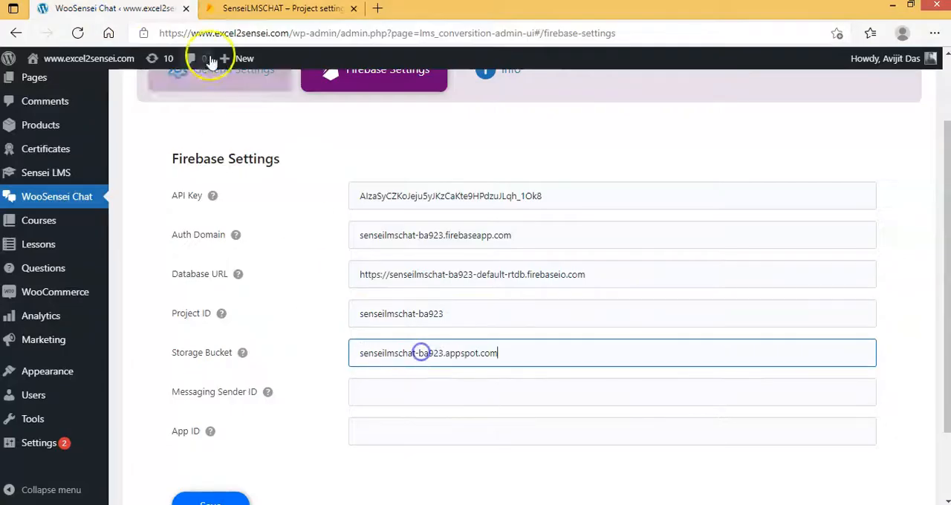
# Step: Copy the messagingSenderId value from the Firebase configuration into the plugin's Messaging Sender ID field
pyautogui.click(238, 9)
pyautogui.moveTo(286, 277); pyautogui.dragTo(367, 274)
pyautogui.hotkey('ctrl', 'c')
pyautogui.click(119, 8)
pyautogui.click(404, 391)
pyautogui.hotkey('ctrl', 'v')
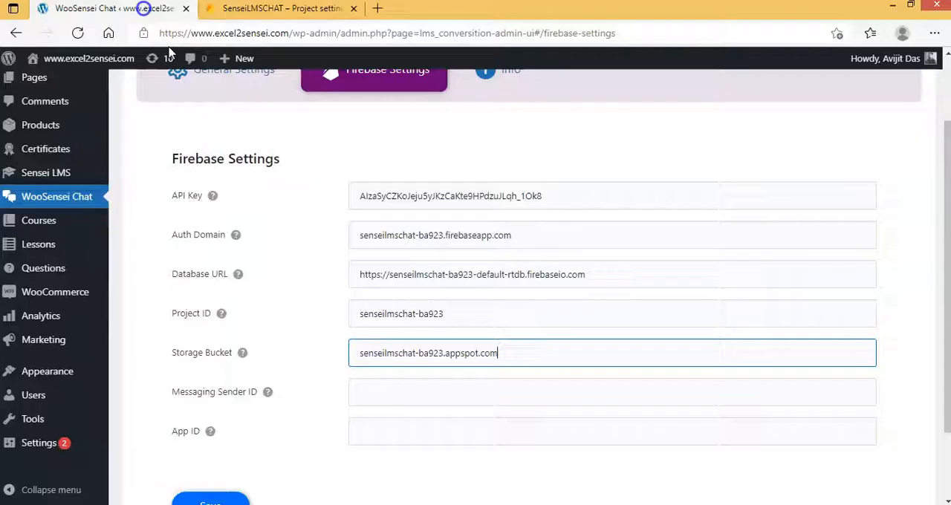
# Step: Copy the appId value from the Firebase configuration into the App ID field and save WooSensei Chat's Firebase settings
pyautogui.click(238, 9)
pyautogui.moveTo(255, 291); pyautogui.dragTo(465, 290)
pyautogui.hotkey('ctrl', 'c')
pyautogui.click(119, 8)
pyautogui.click(376, 329)
pyautogui.hotkey('ctrl', 'v')
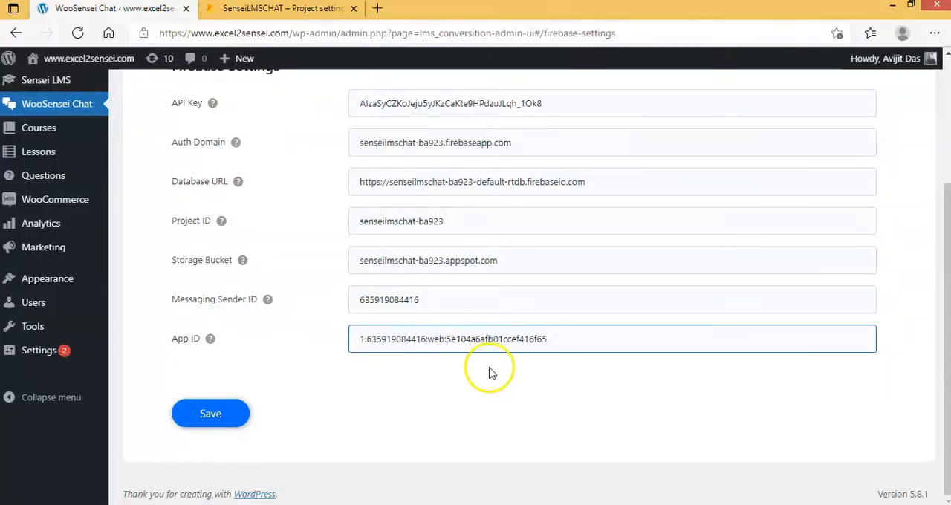
pyautogui.click(215, 422)
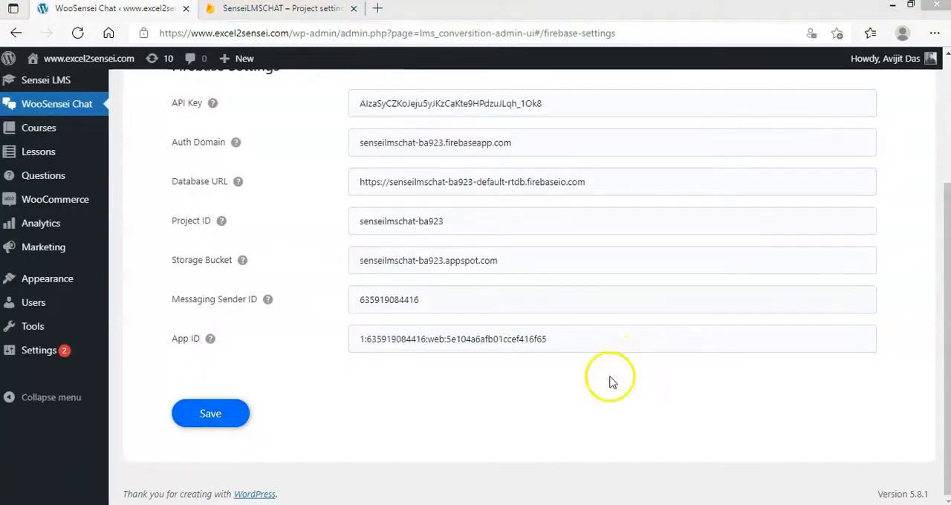
pyautogui.scroll(2, 611, 380)
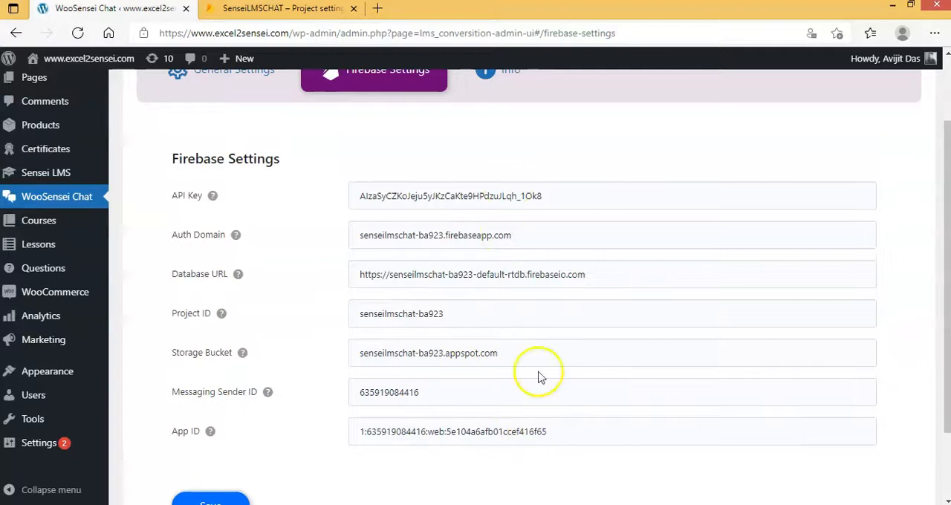